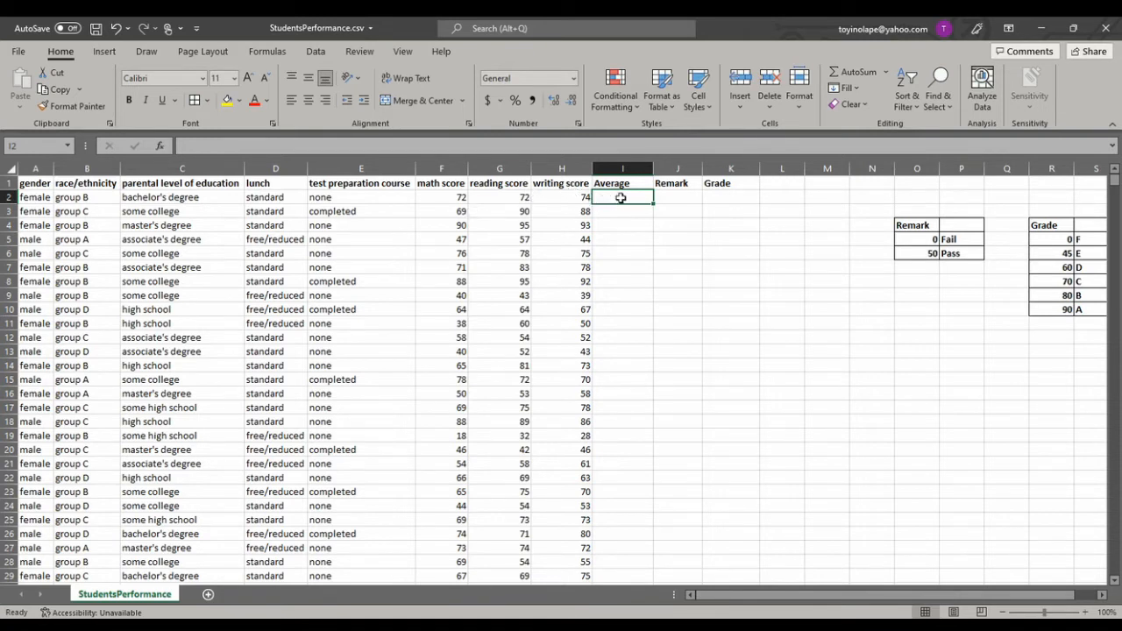
Enter =AVERAGE(F2:H2) in cell I2 to average the first student's math, reading and writing scores.
text(=)
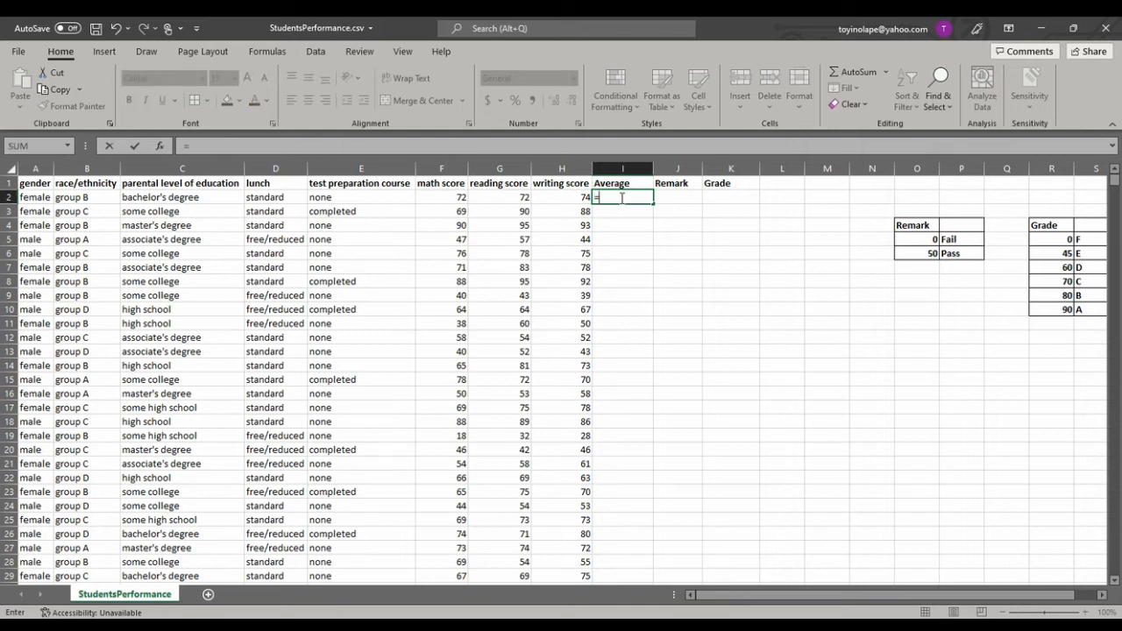
text(av)
key(Tab)
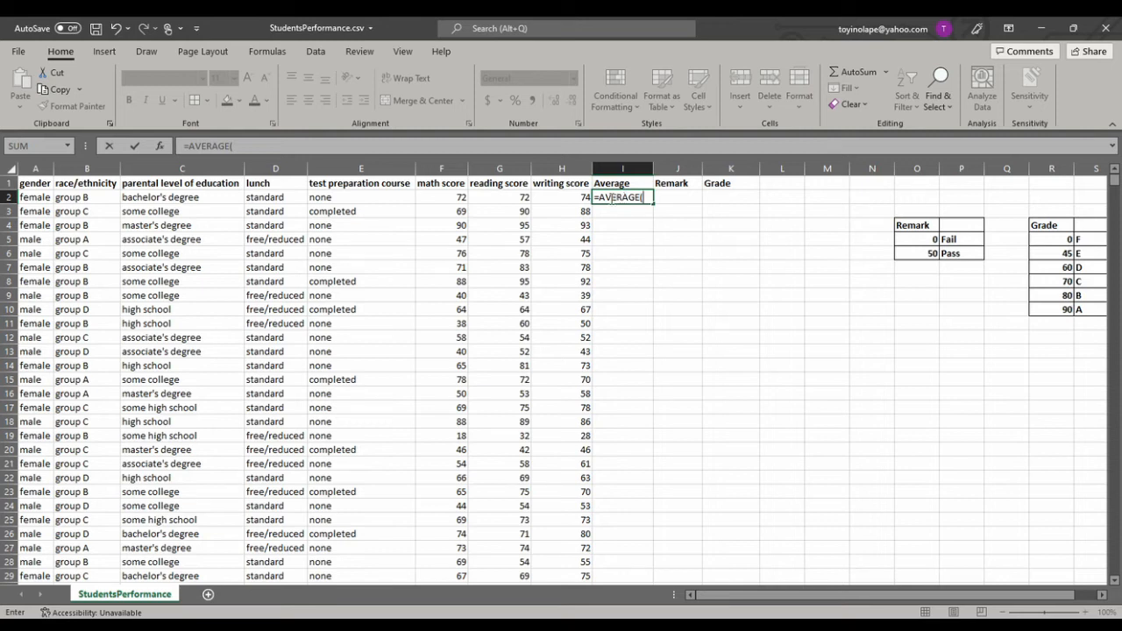
drag(436, 197, 556, 198)
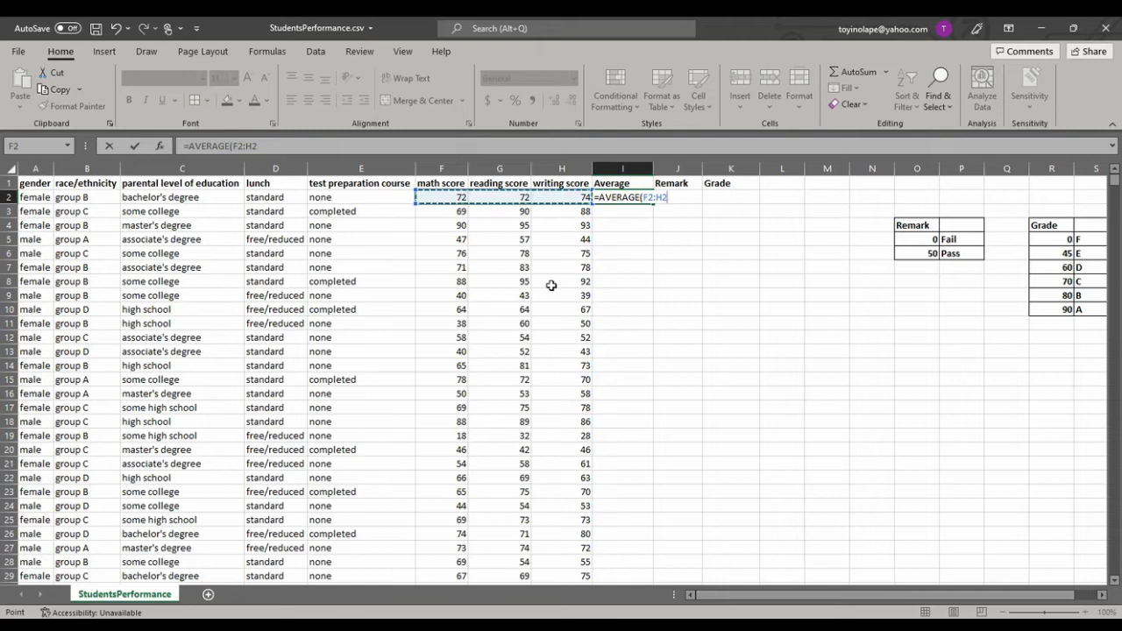
text())
key(Return)
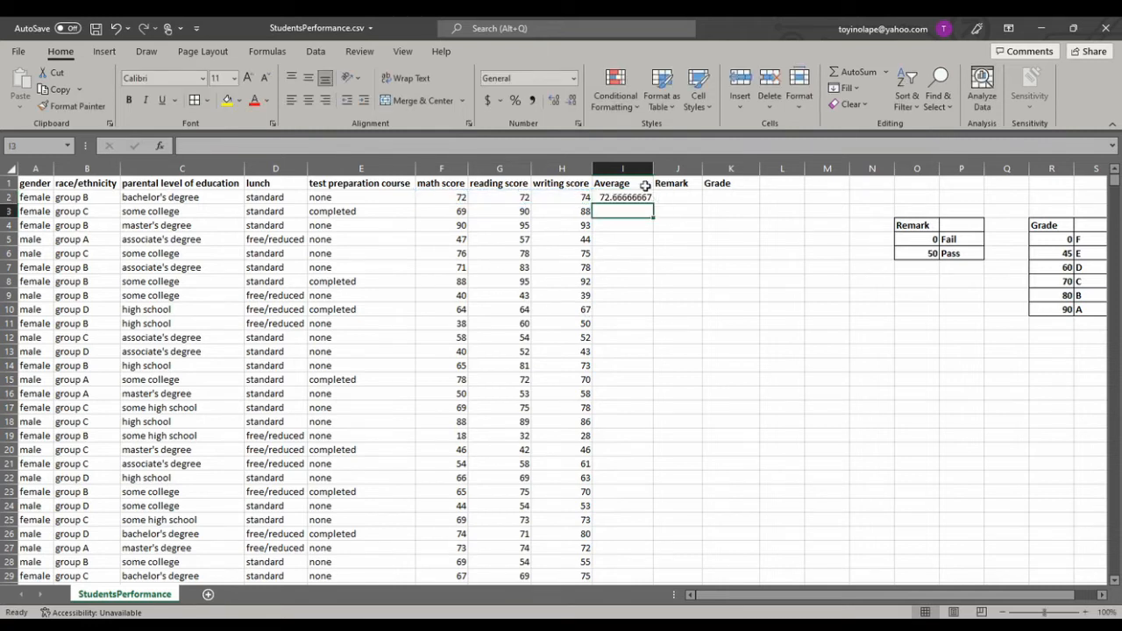
Widen the Average column slightly and reduce the number format of cell I2 to two decimal places.
drag(653, 175, 667, 174)
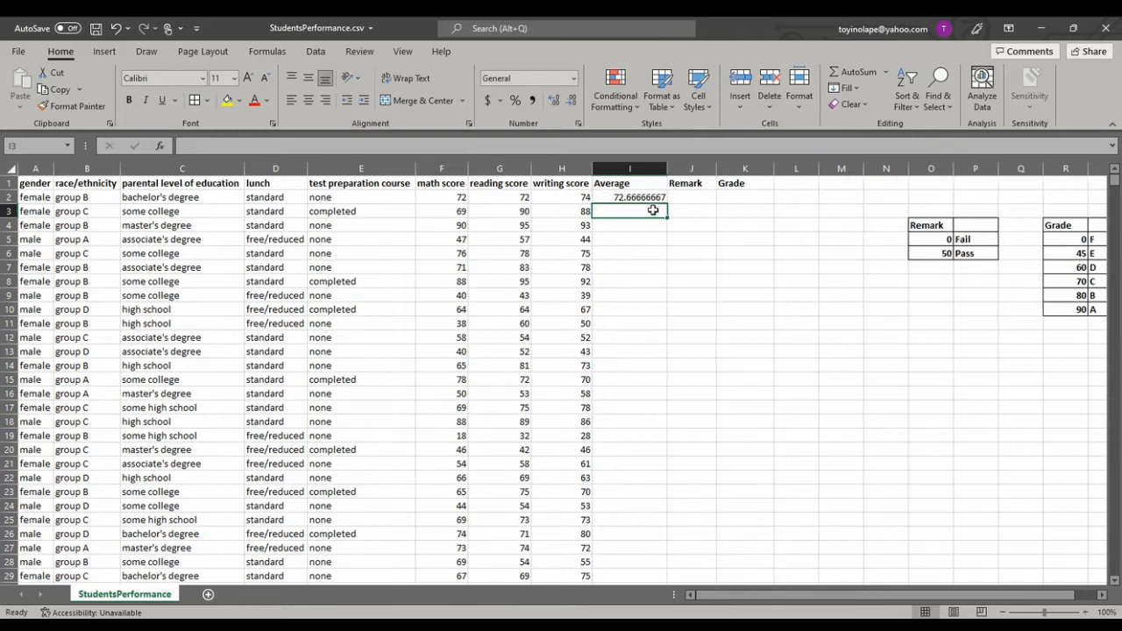
click(662, 196)
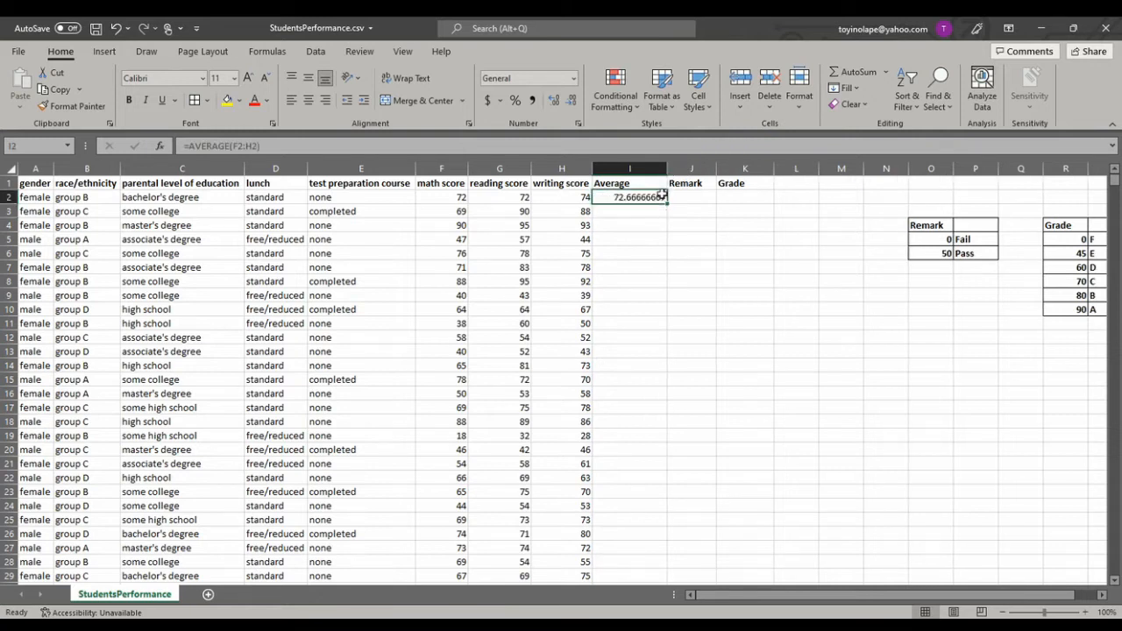
click(574, 101)
click(573, 102)
click(574, 102)
click(573, 102)
click(573, 102)
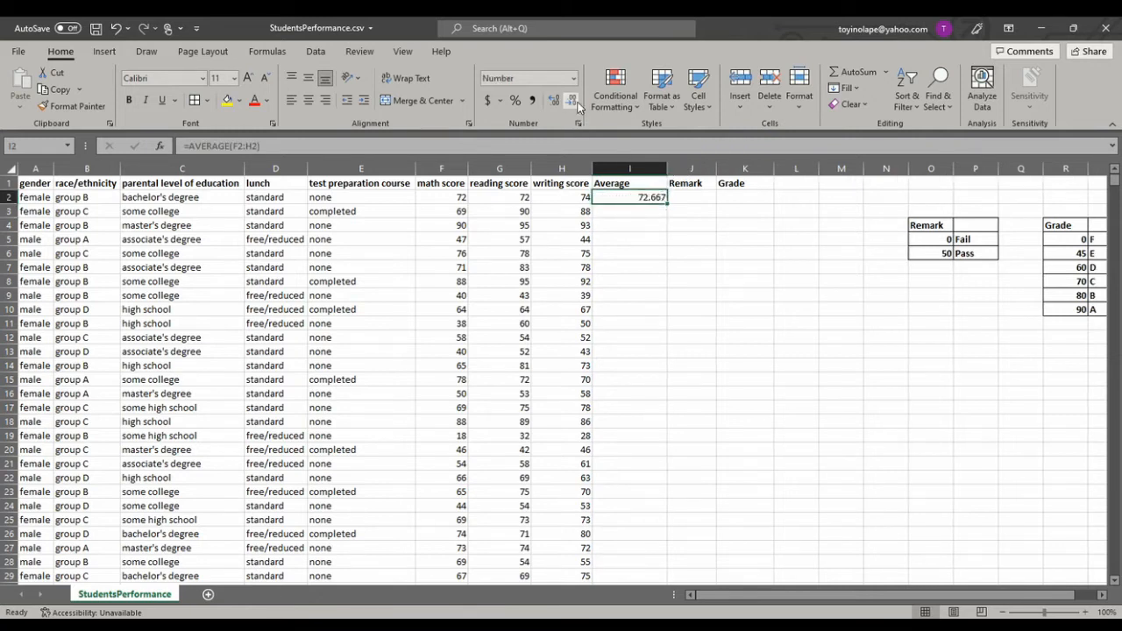
click(573, 102)
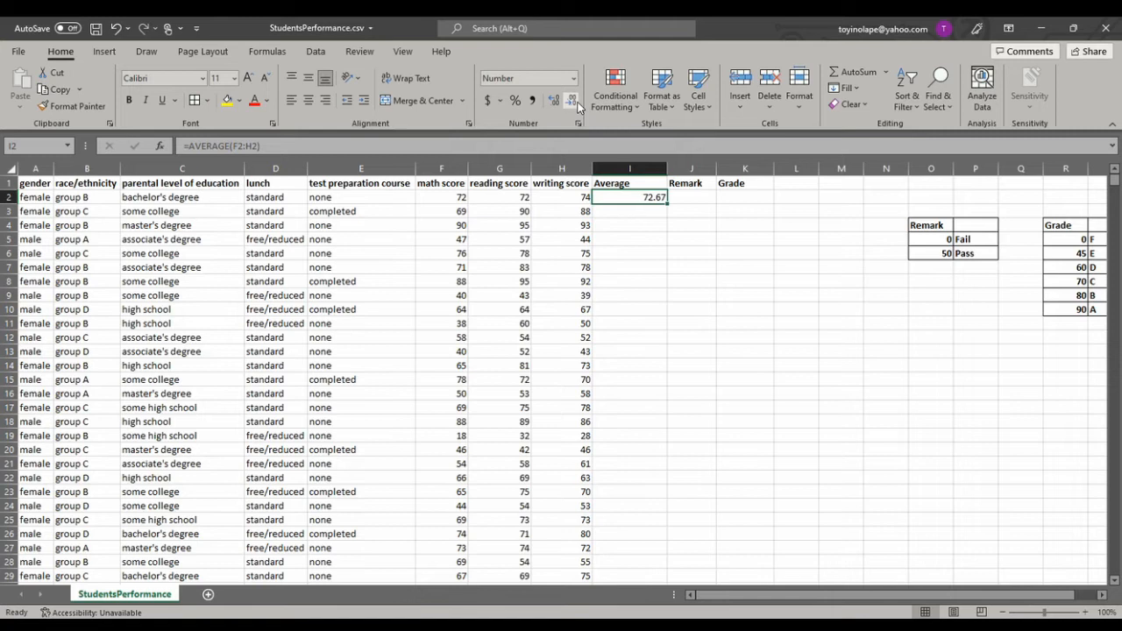
click(712, 210)
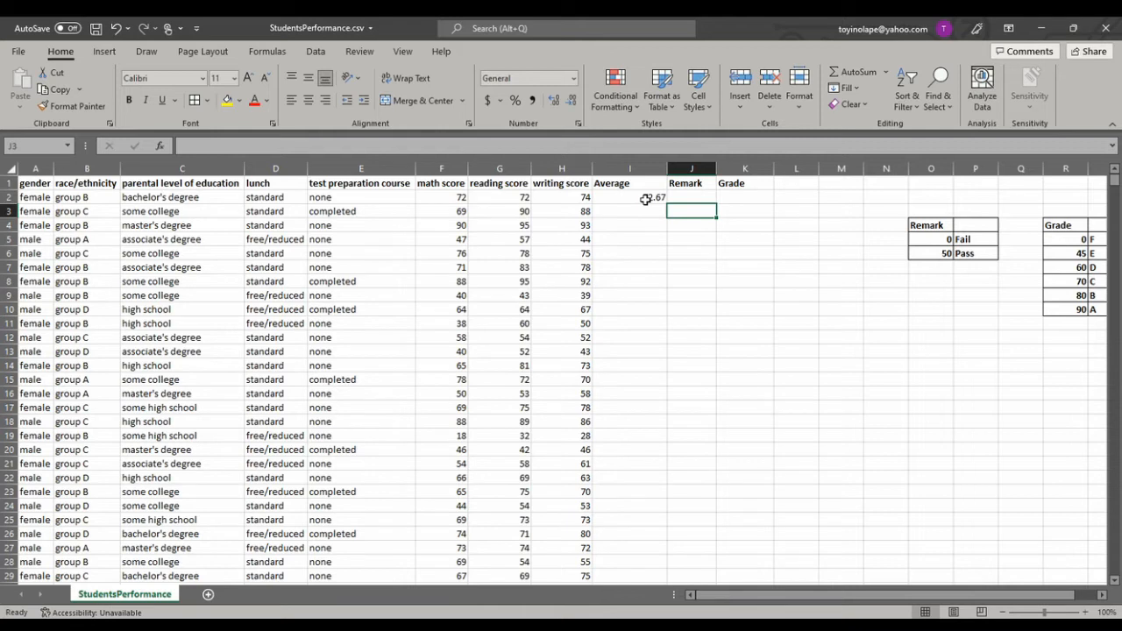
Fill the average formula from I2 down the Average column for all student rows.
click(645, 199)
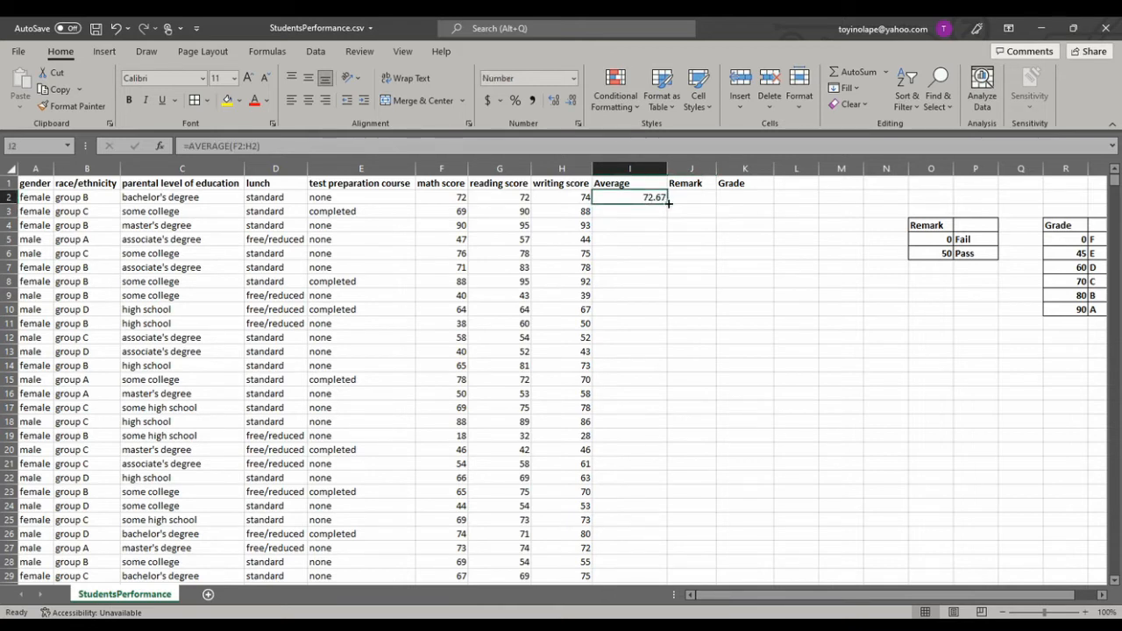
double_click(668, 203)
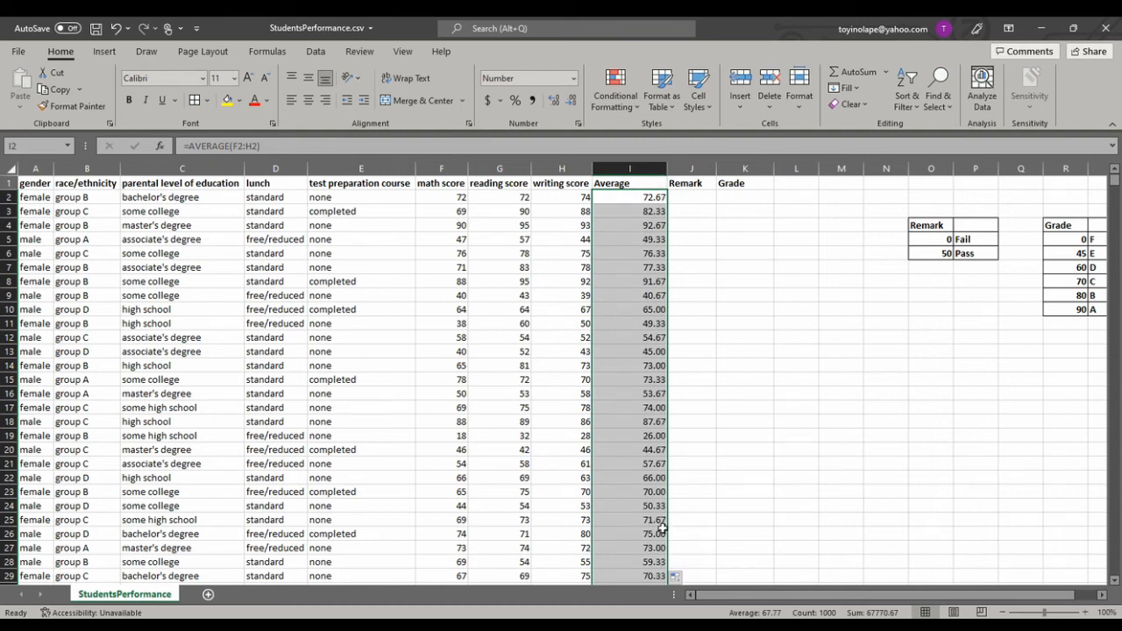
click(777, 294)
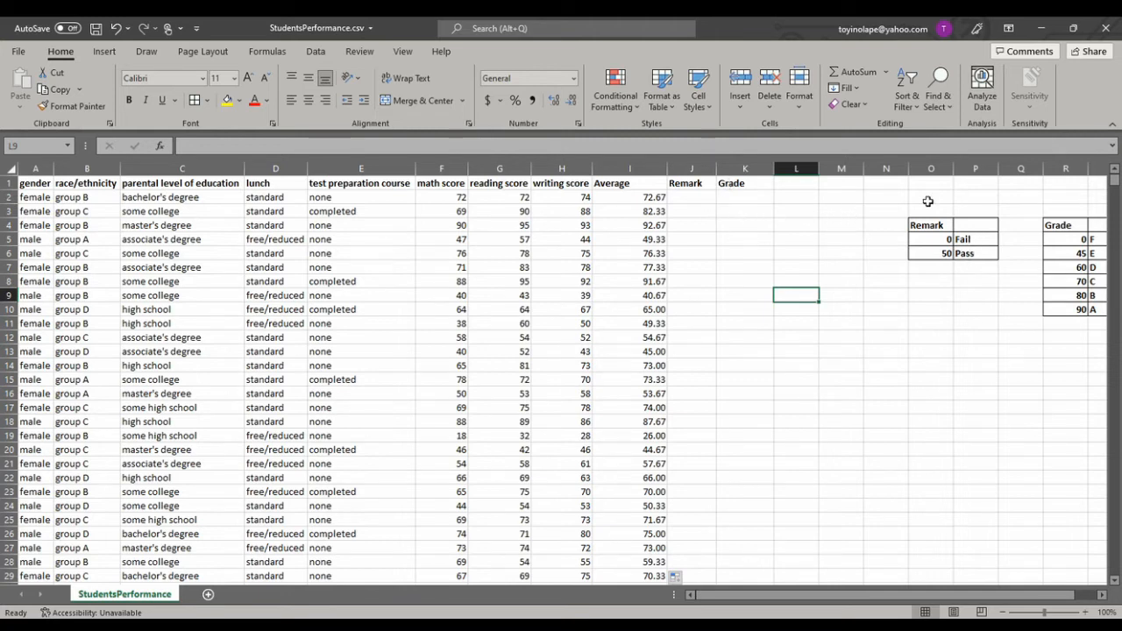
Enter =IF(I2>49,"Pass","Fail") in cell J2 for the first student's remark.
click(697, 198)
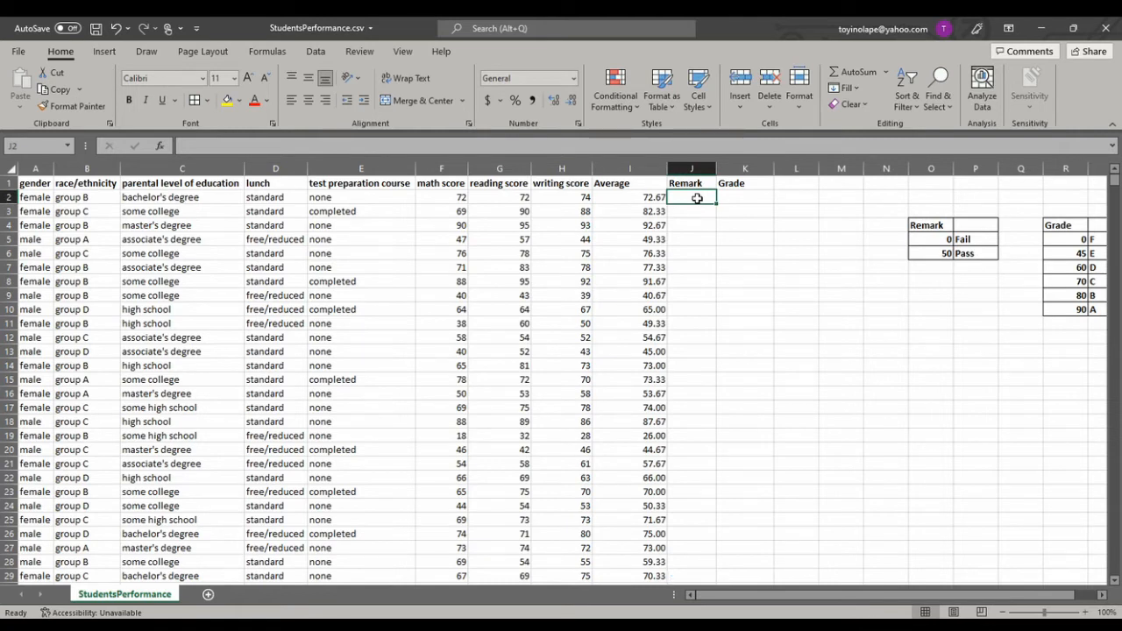
text(===)
key(BackSpace)
key(BackSpace)
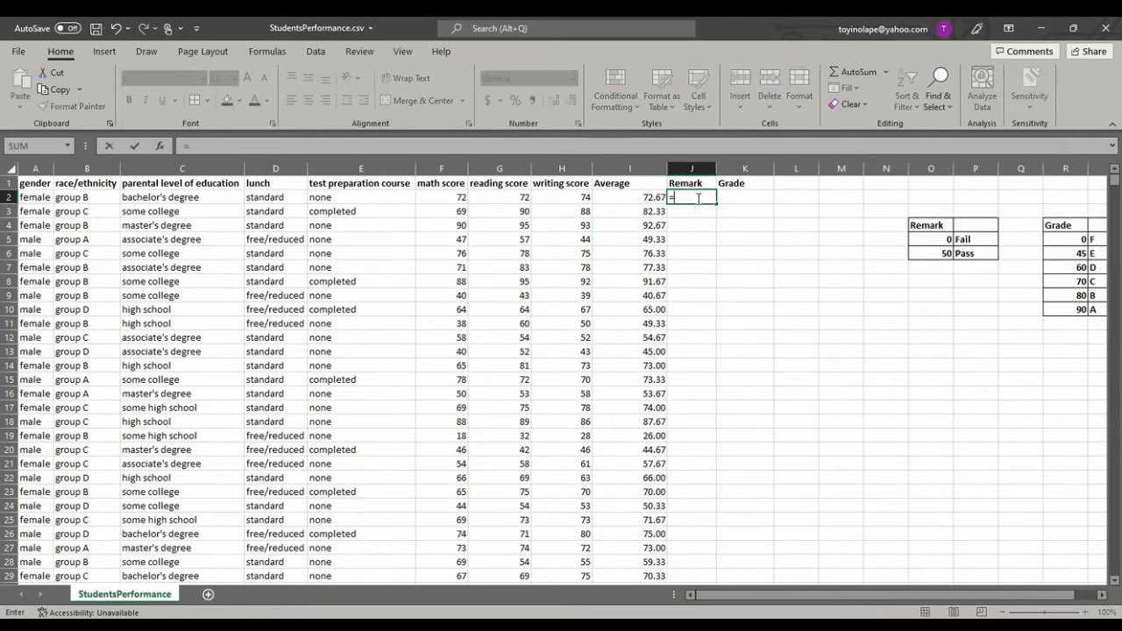
text(if)
key(Tab)
click(641, 196)
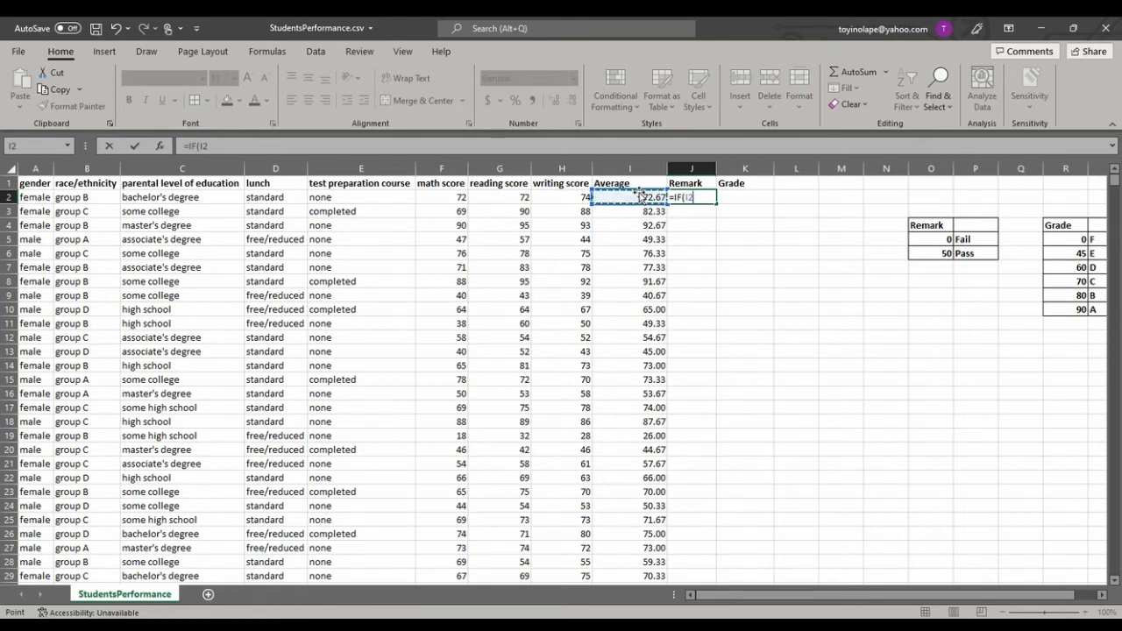
text(>)
text(49,"Pass",)
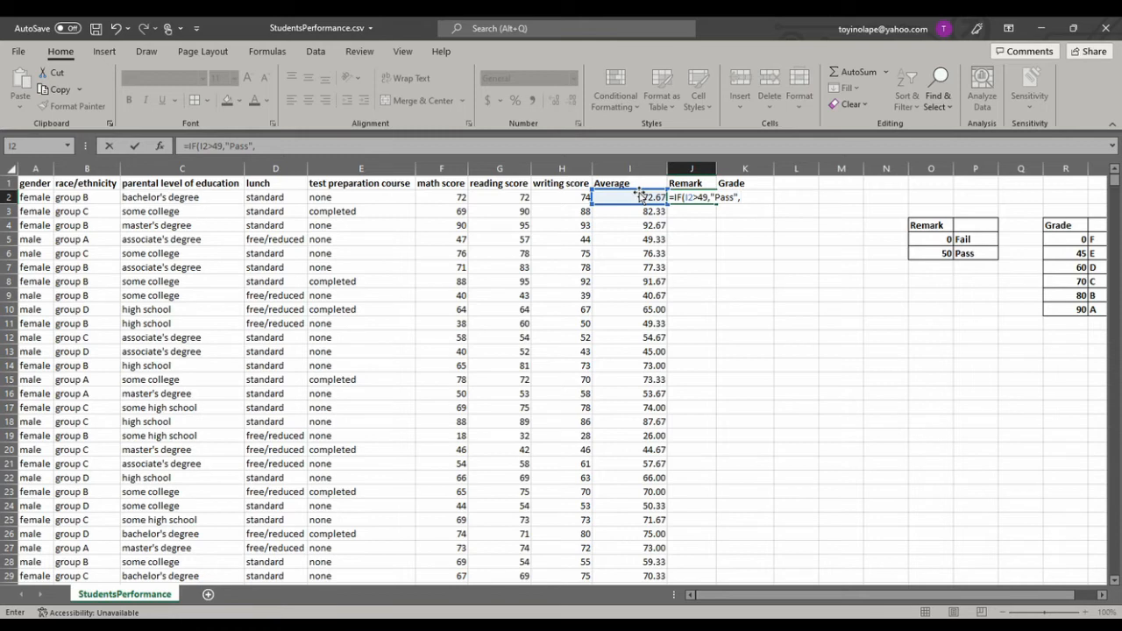
text("Fail")
key(Return)
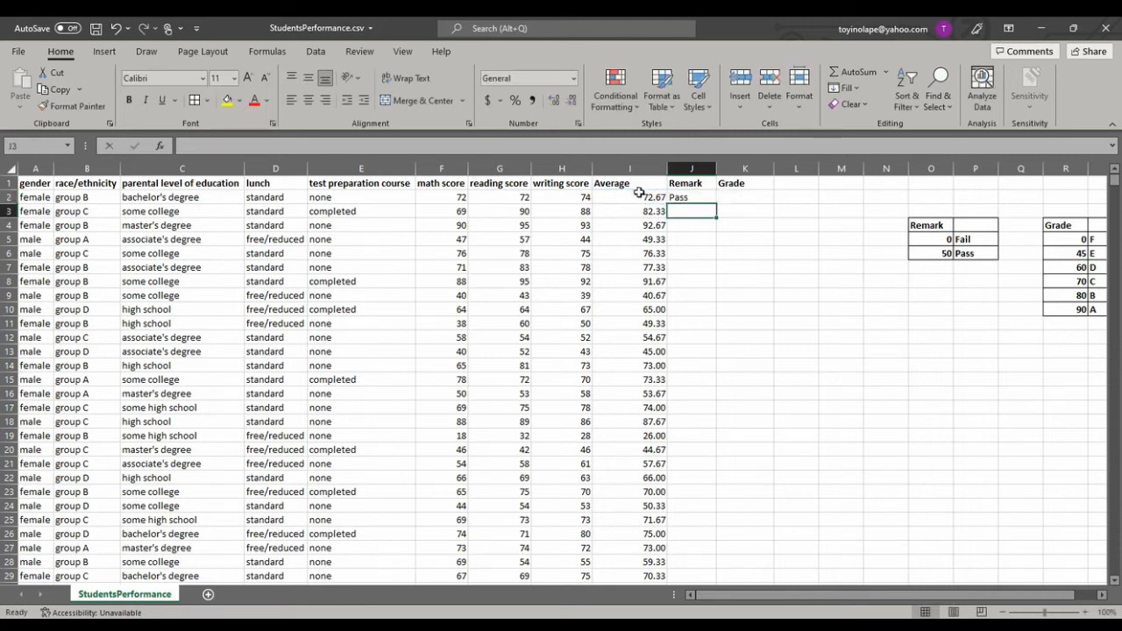
Fill the IF formula from J2 down the Remark column for all student rows.
click(704, 199)
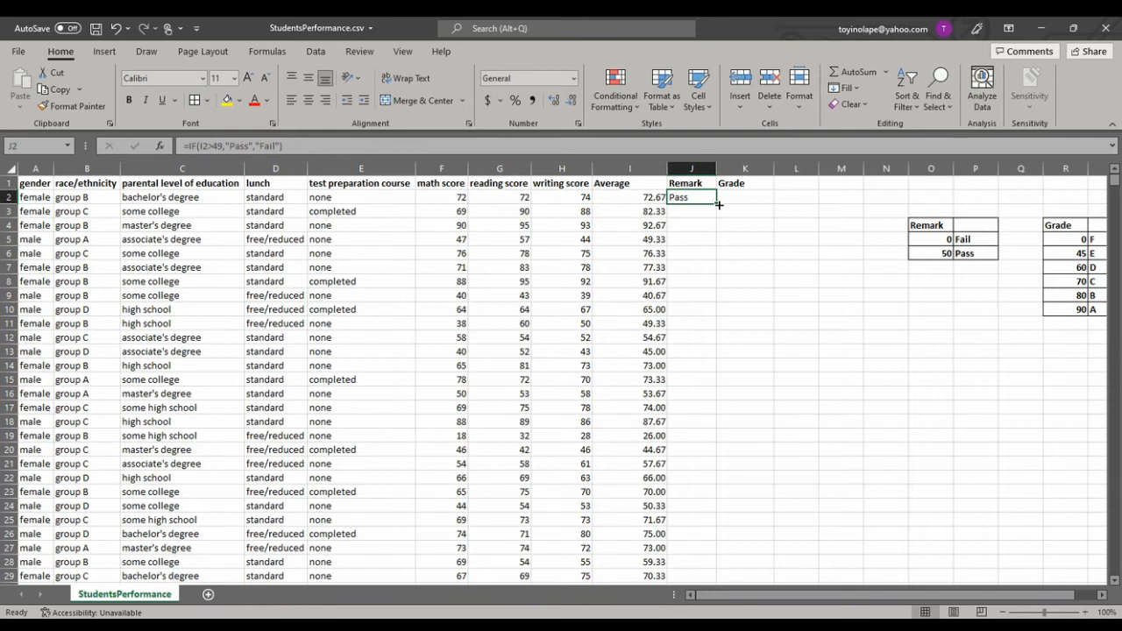
double_click(718, 204)
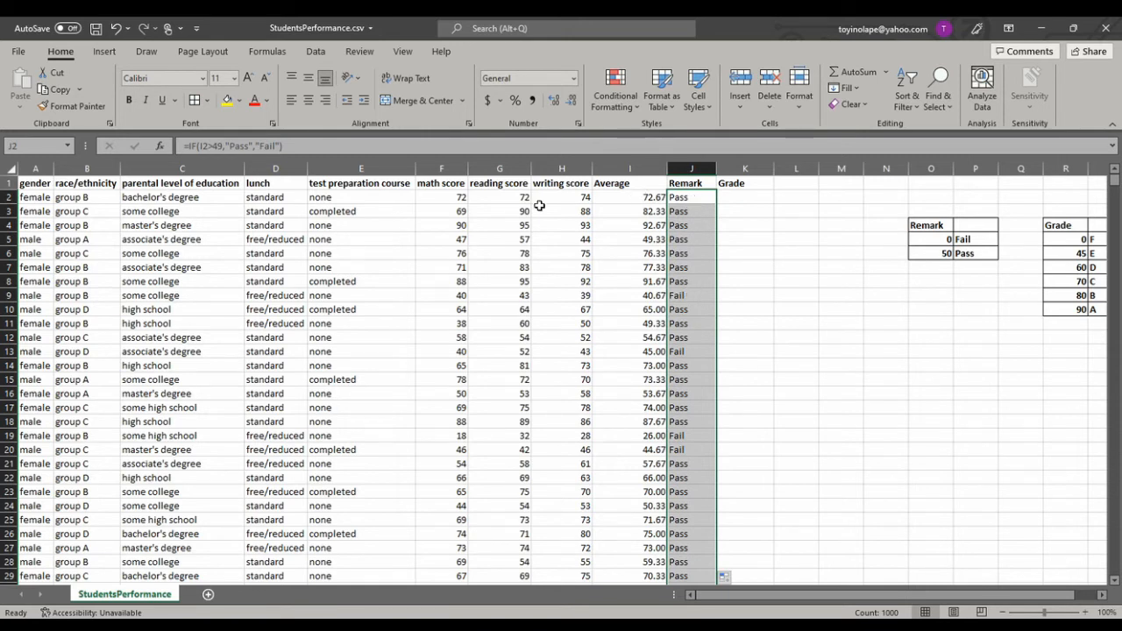
click(865, 271)
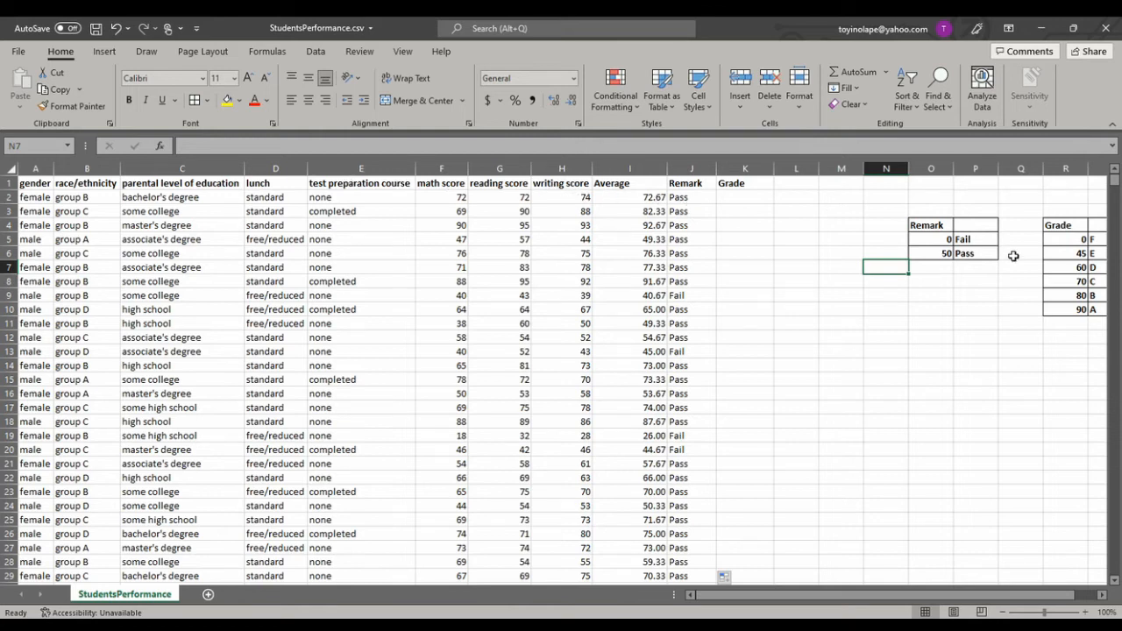
Begin a VLOOKUP formula in cell K2 with I2 as the lookup value and the grade table R4:S10 as the table array.
click(743, 197)
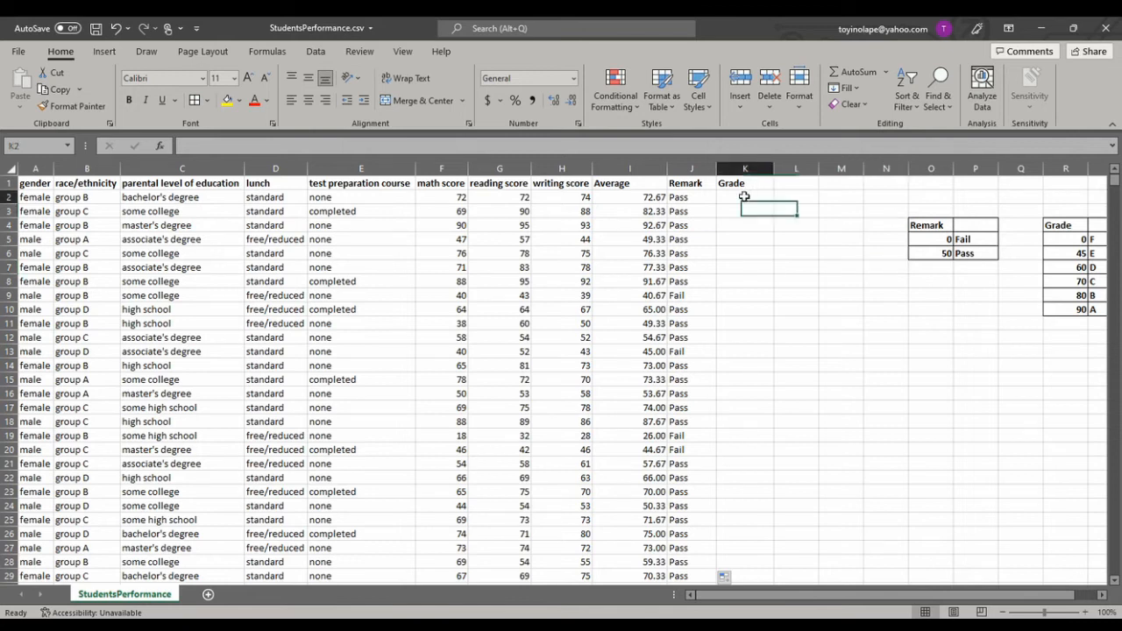
double_click(744, 196)
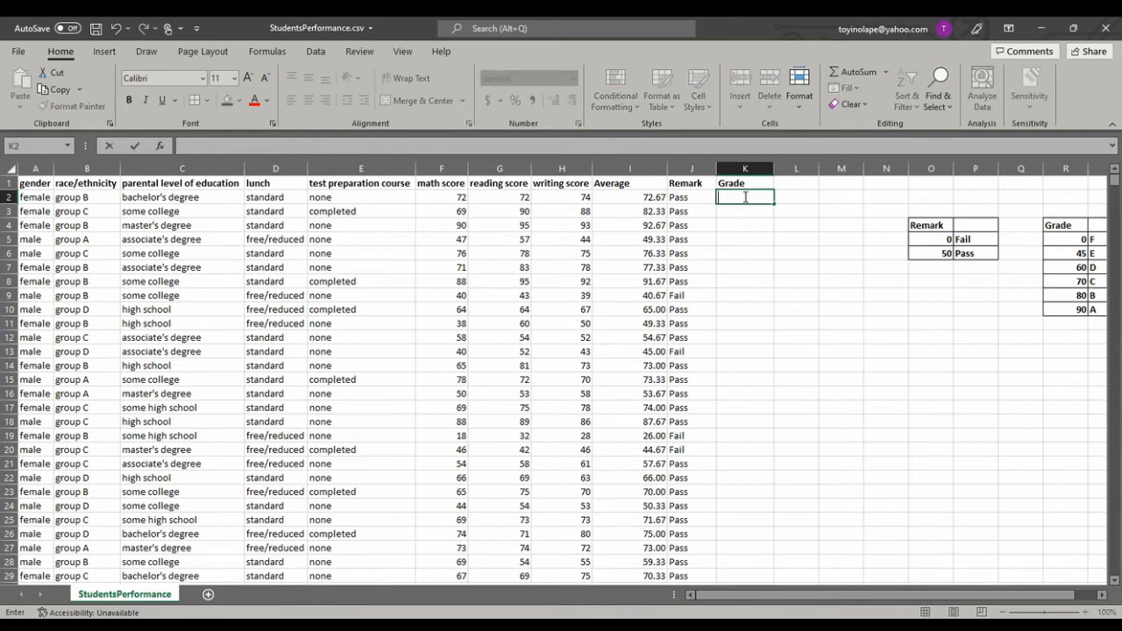
text(=v)
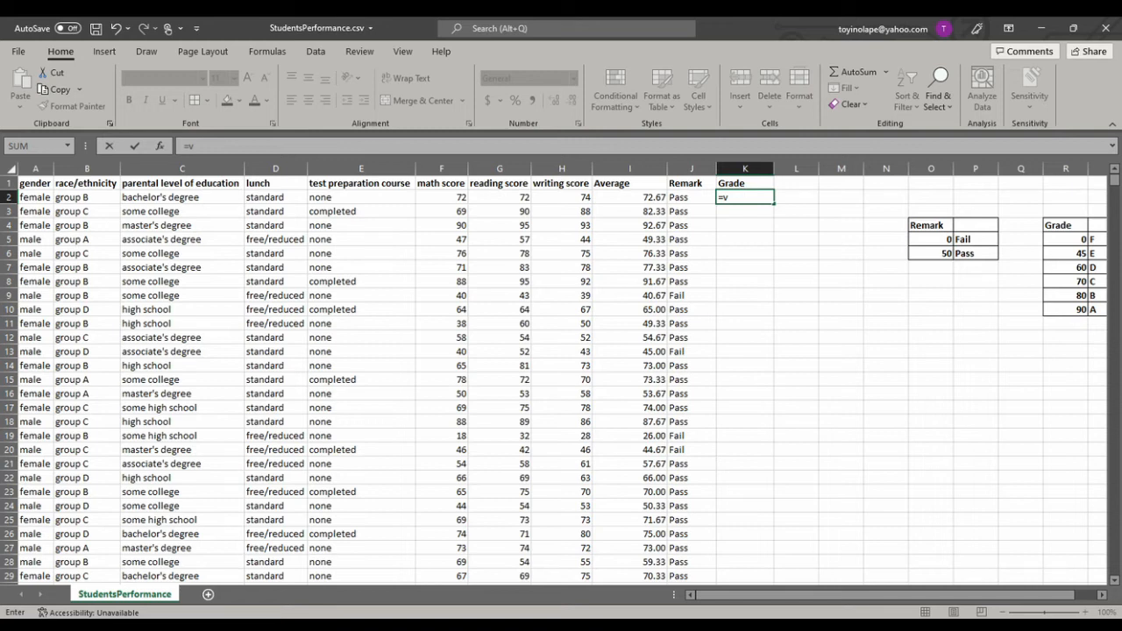
key(Tab)
click(631, 197)
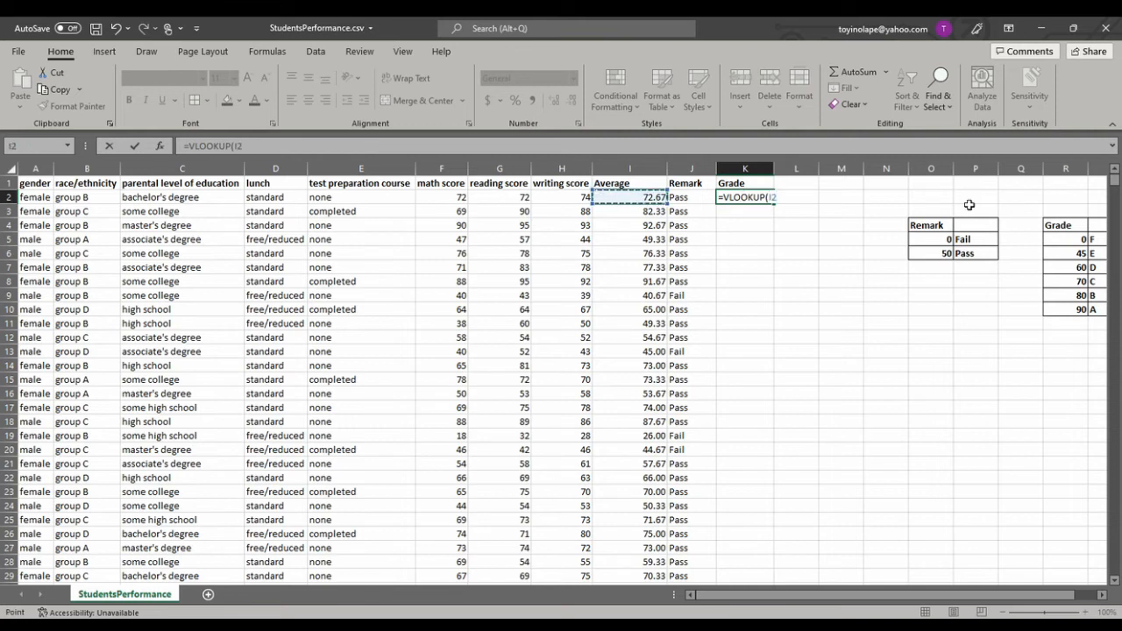
text(,)
drag(1068, 228, 891, 311)
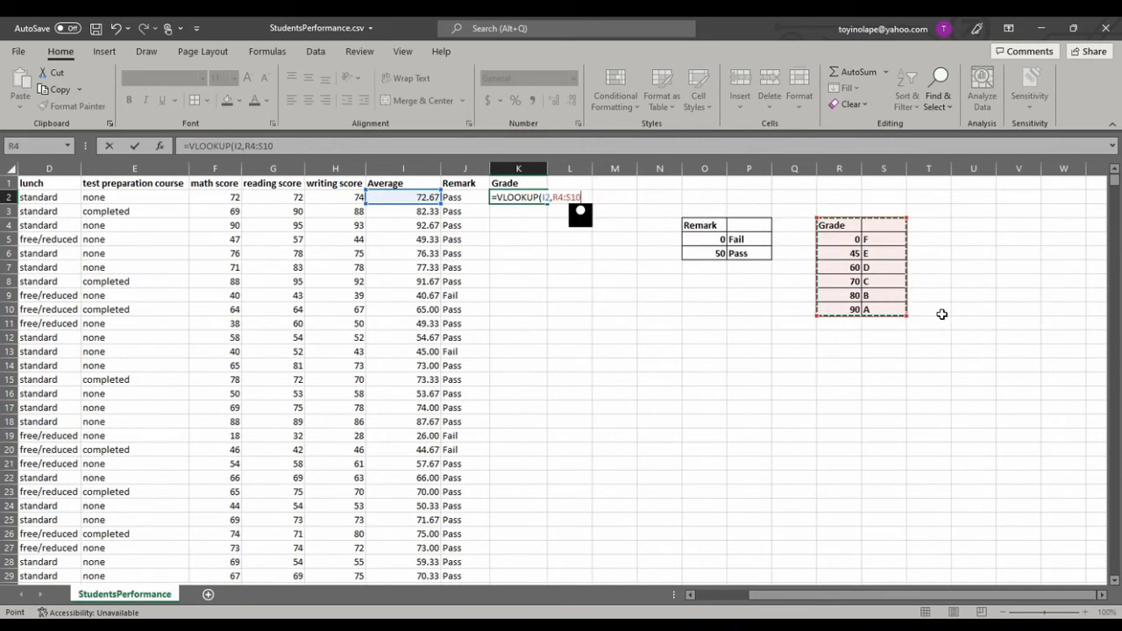
Make the VLOOKUP table range absolute as $R$4:$S$10 and complete the formula with column index 2 and TRUE.
click(249, 147)
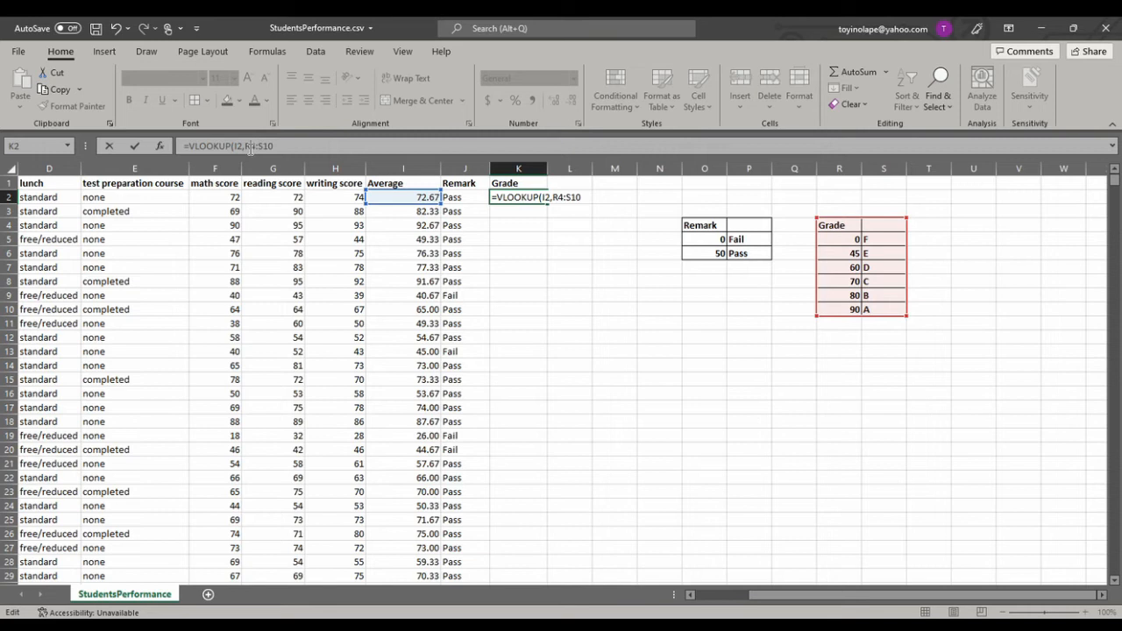
key(F4)
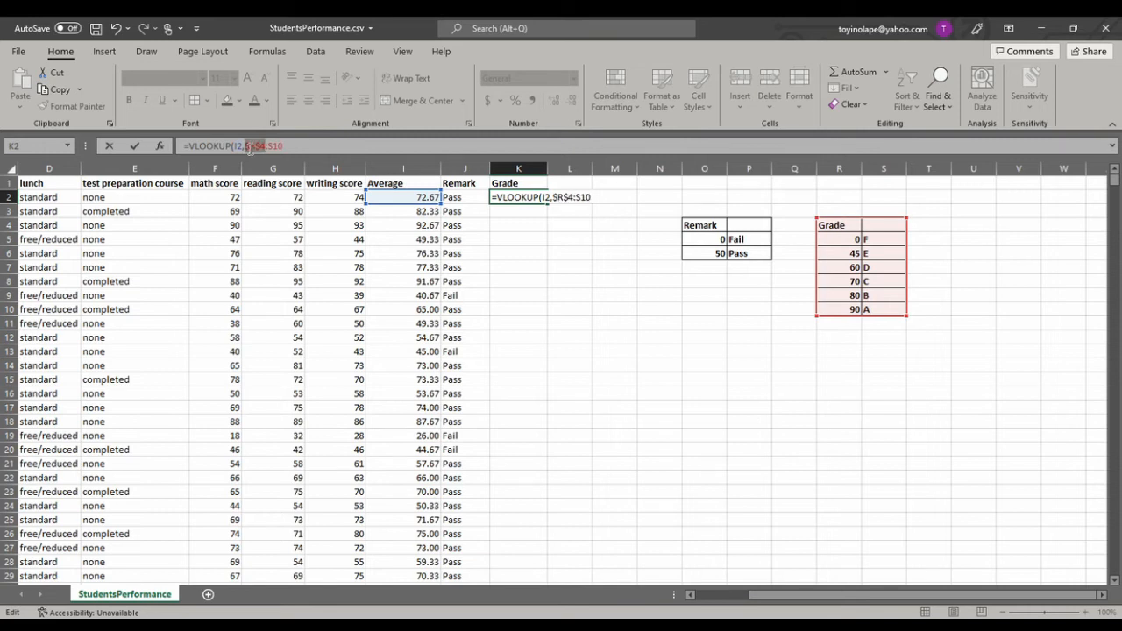
click(279, 146)
key(F4)
text(,)
text(2,)
text(TRUE)
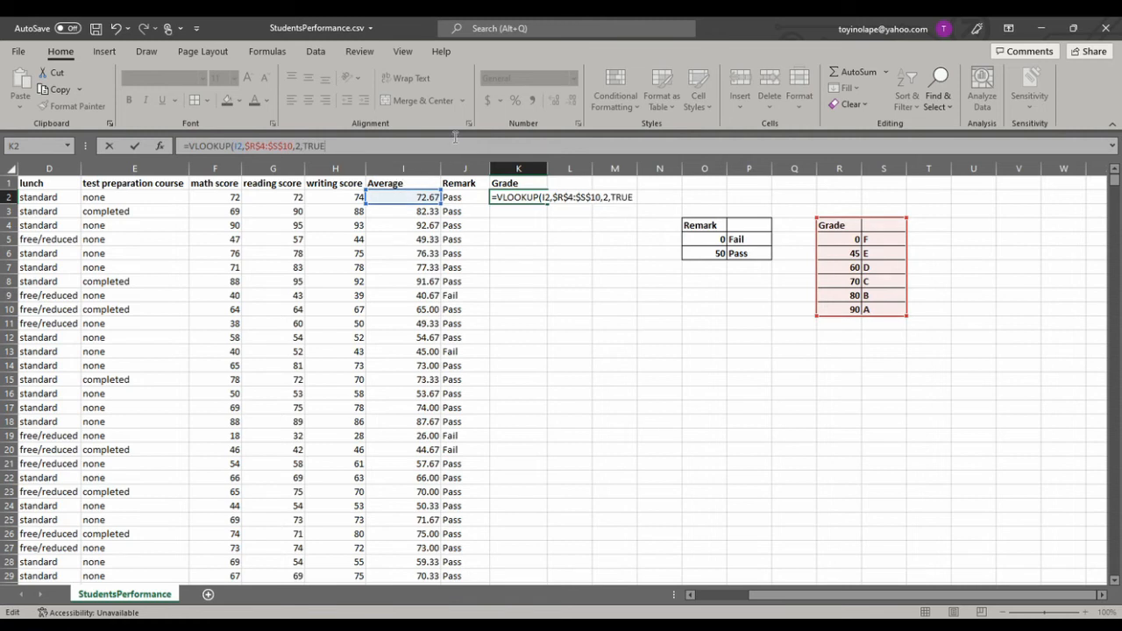
text())
key(Return)
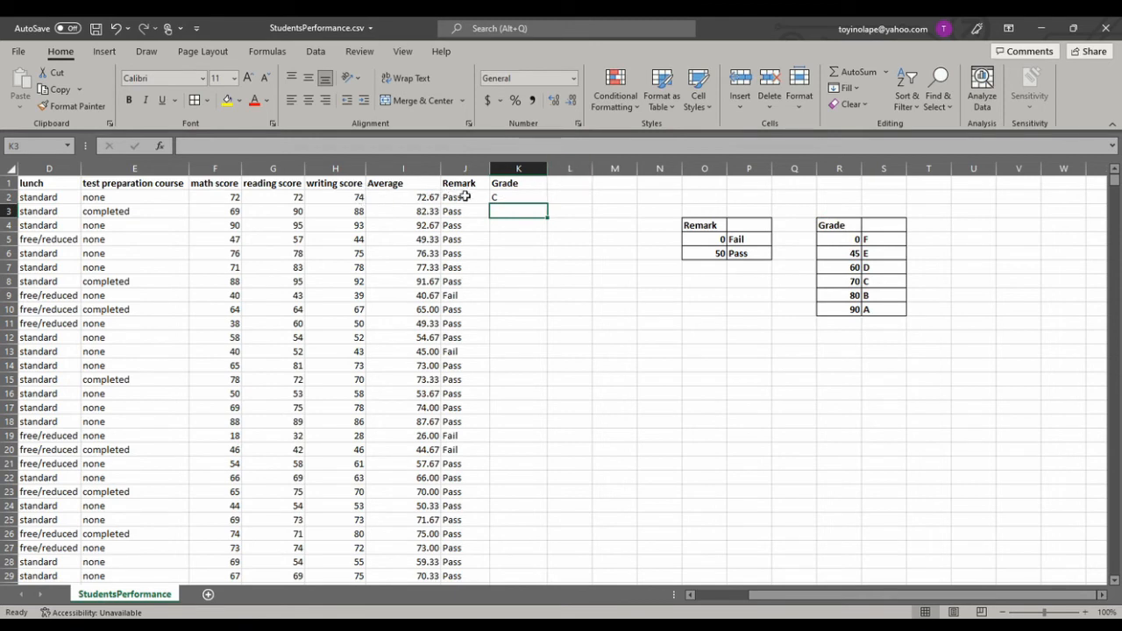
Fill the VLOOKUP formula from K2 down the Grade column for all student rows.
click(514, 196)
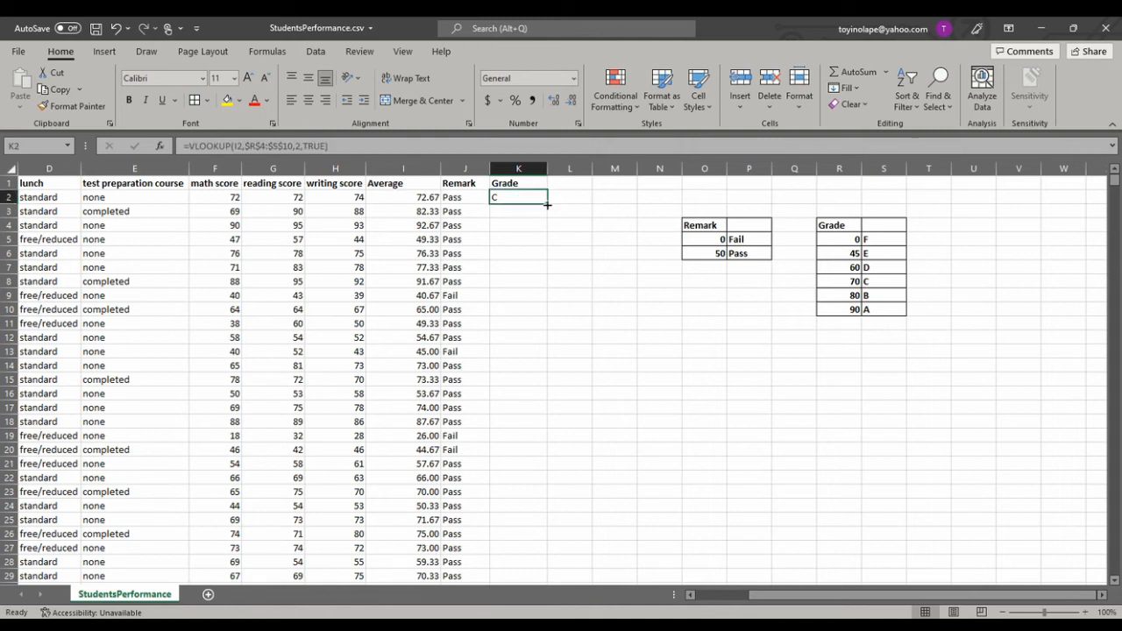
double_click(547, 205)
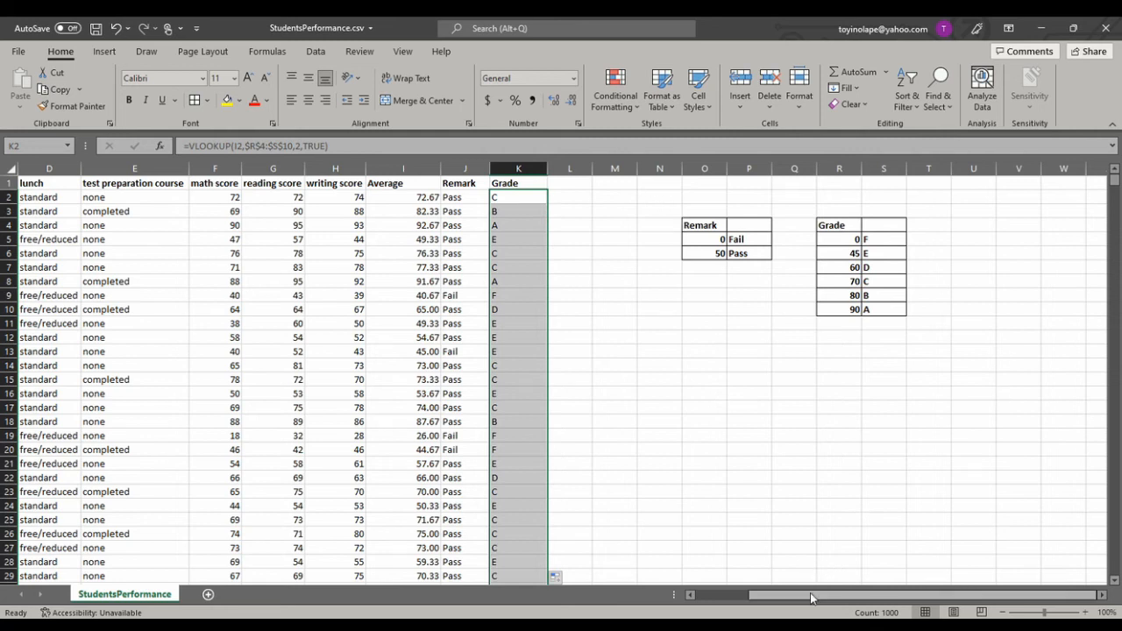
drag(813, 597, 601, 584)
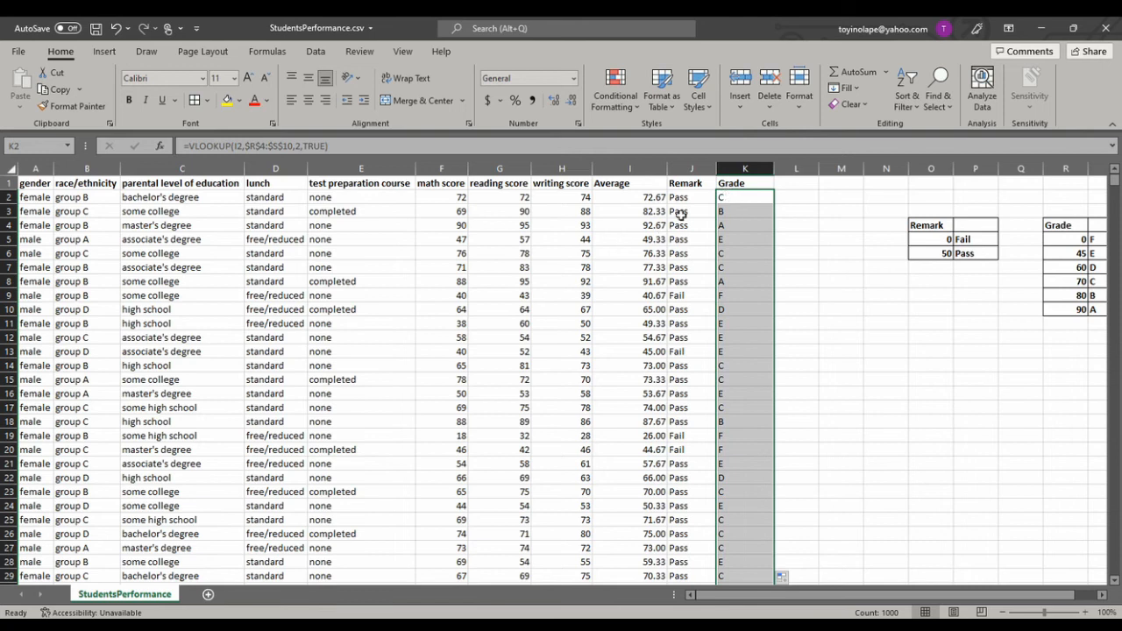
click(1008, 346)
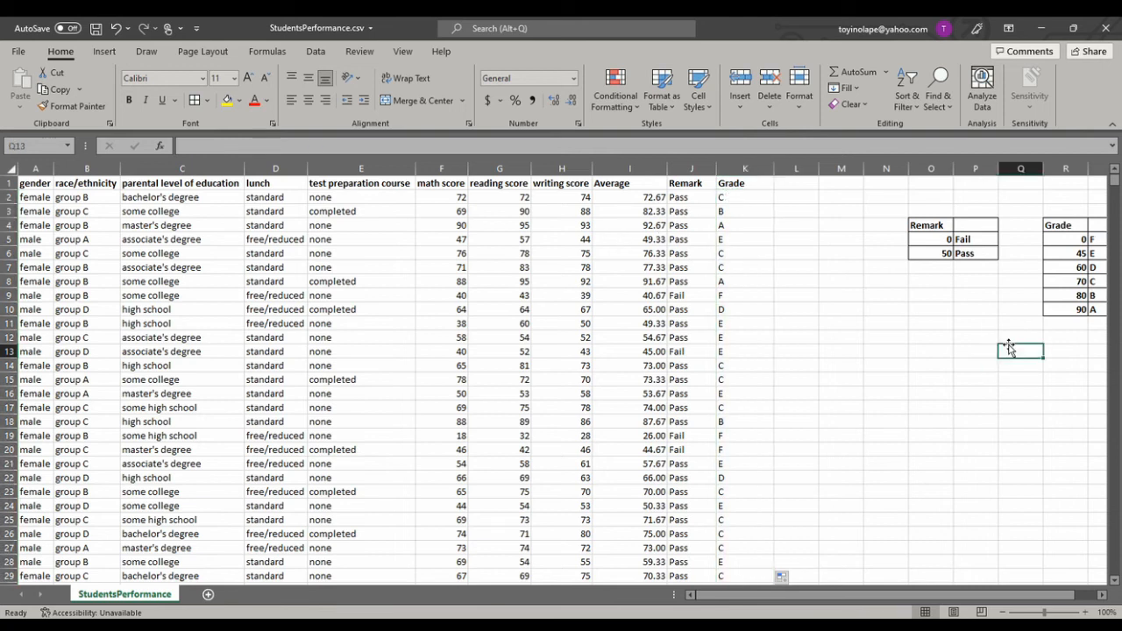